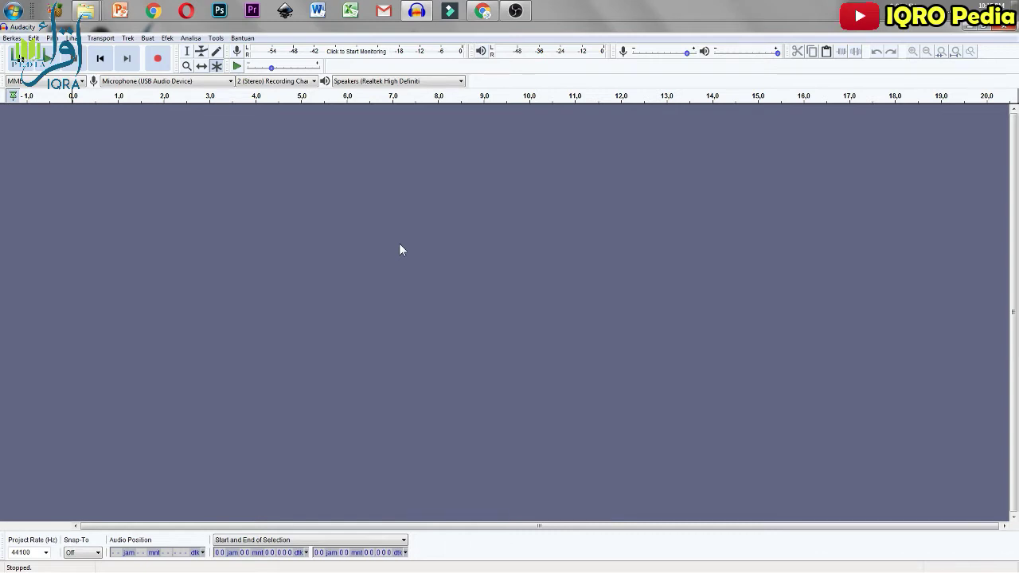
# - Import the MP3 file "Shalawat soni" from the Suara Merdu folder on drive C: into the empty project
pyautogui.moveTo(89, 11)
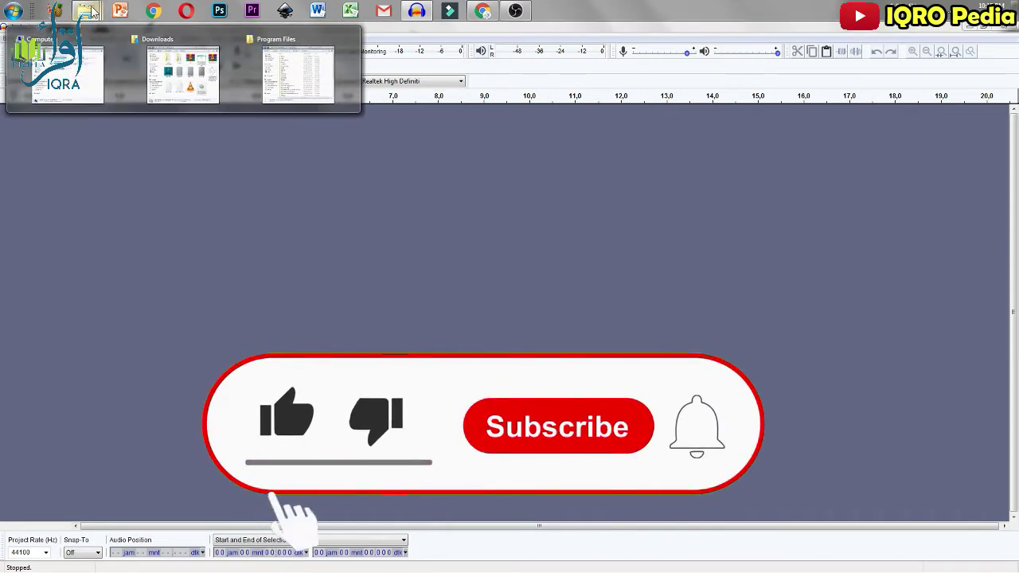
pyautogui.click(64, 67)
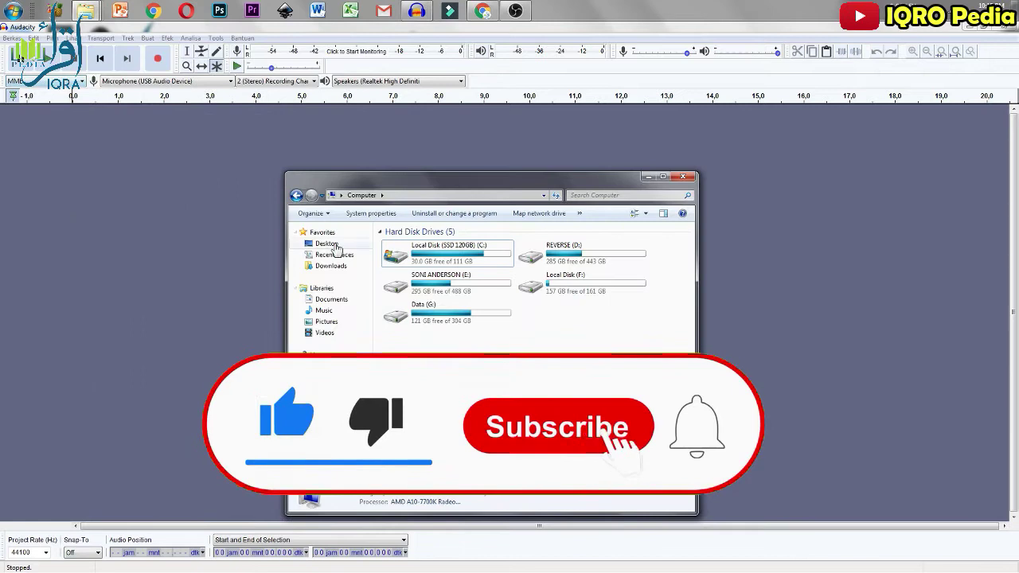
pyautogui.doubleClick(430, 253)
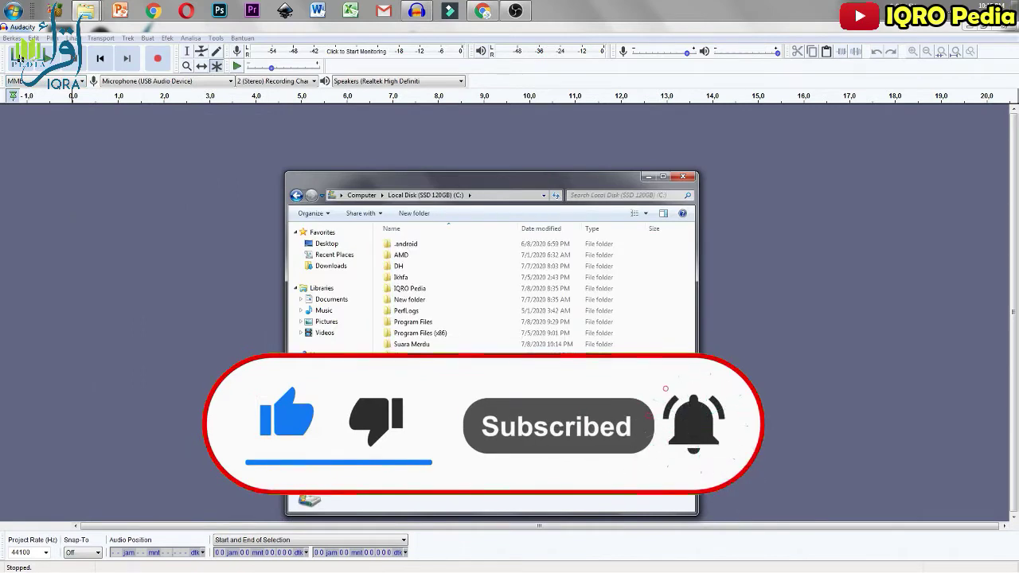
pyautogui.doubleClick(412, 344)
pyautogui.click(415, 267)
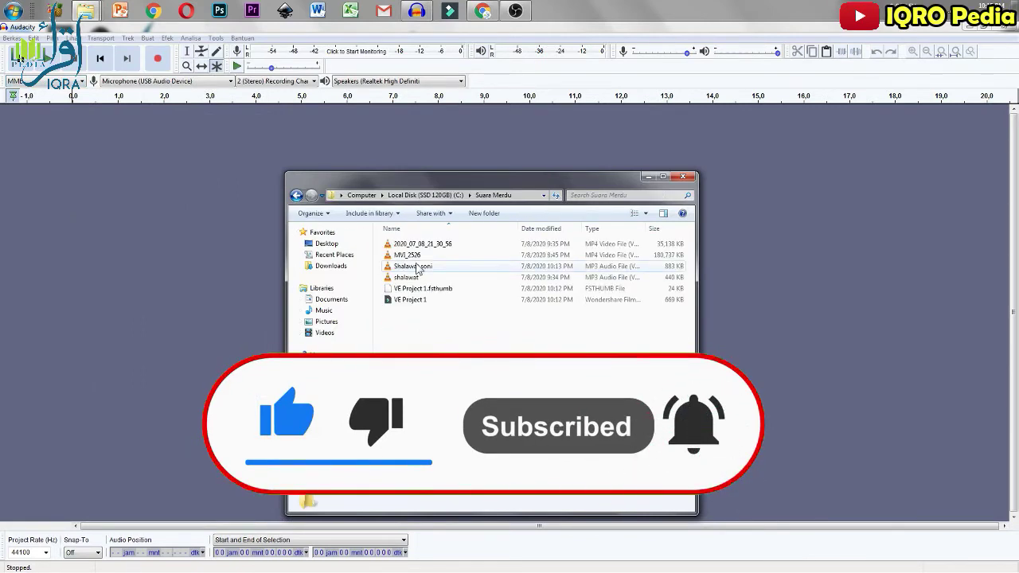
pyautogui.moveTo(418, 270); pyautogui.dragTo(159, 273)
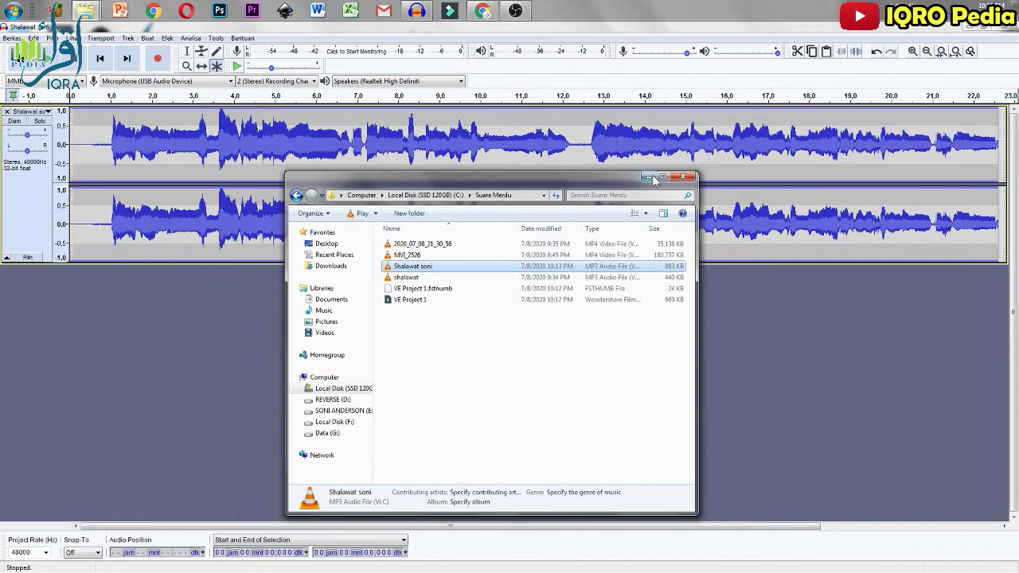
pyautogui.click(649, 176)
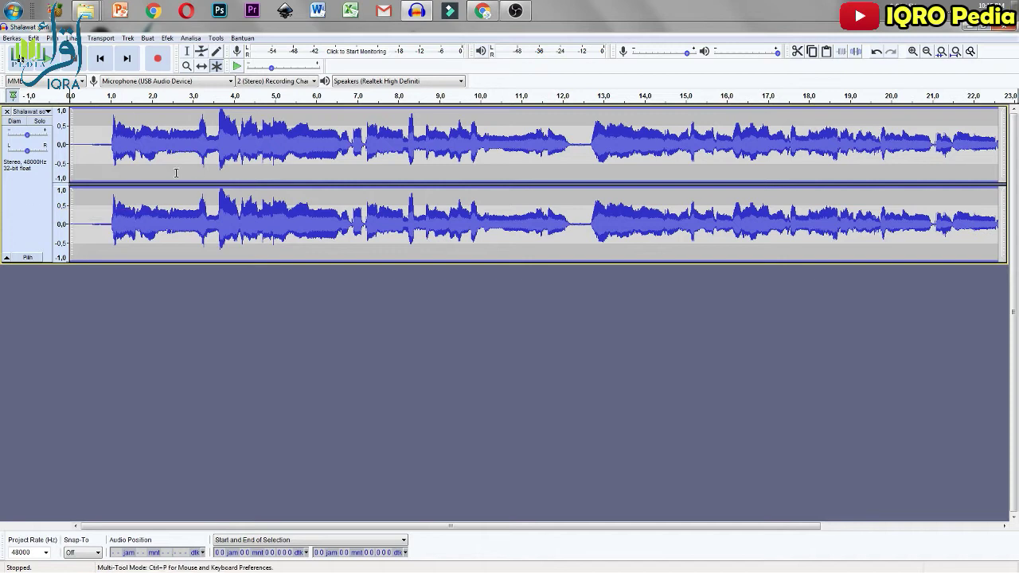
# - Normalize the whole imported track to a peak amplitude of -6.0 dB with DC offset removal enabled
pyautogui.click(37, 193)
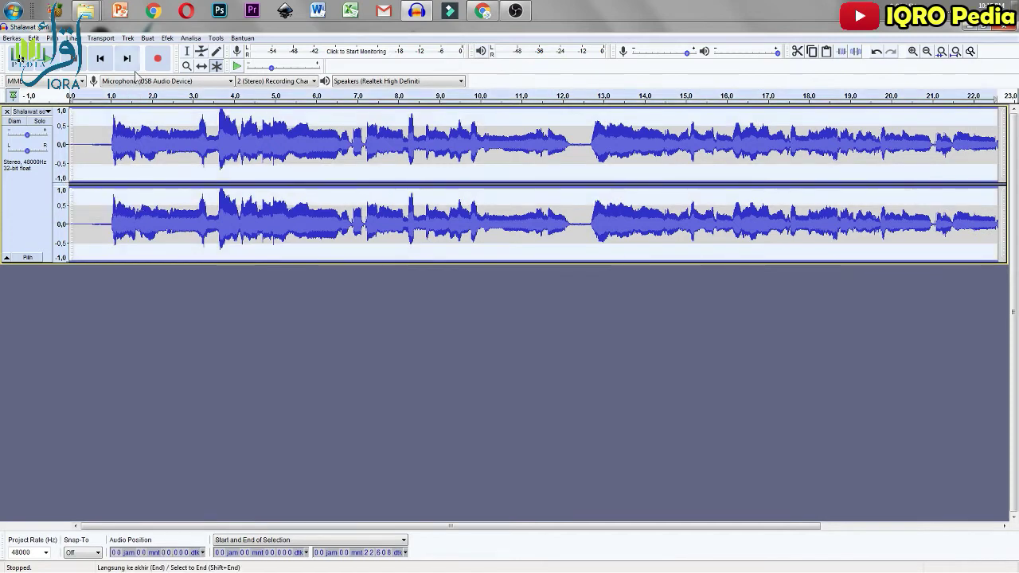
pyautogui.click(167, 38)
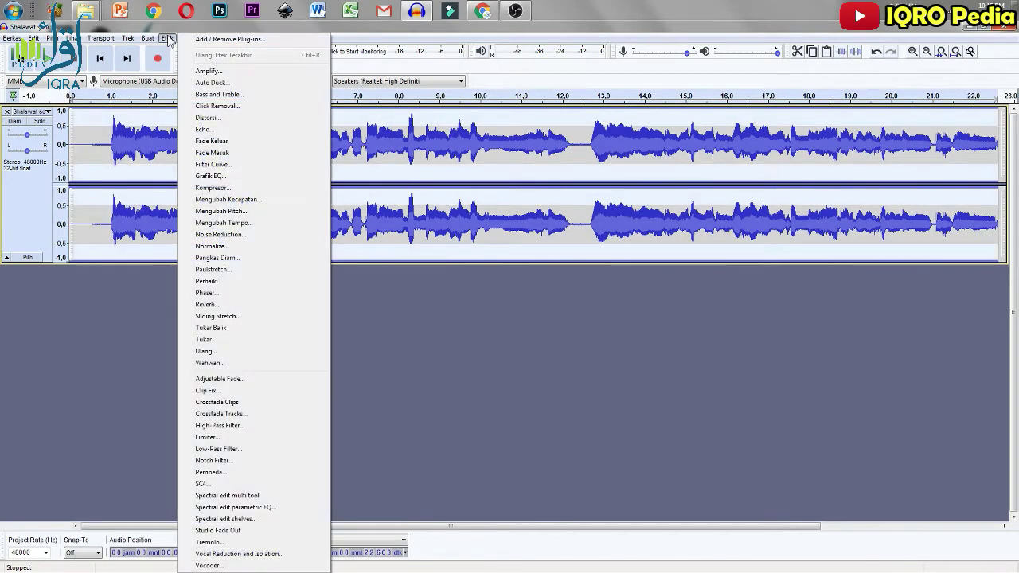
pyautogui.click(213, 247)
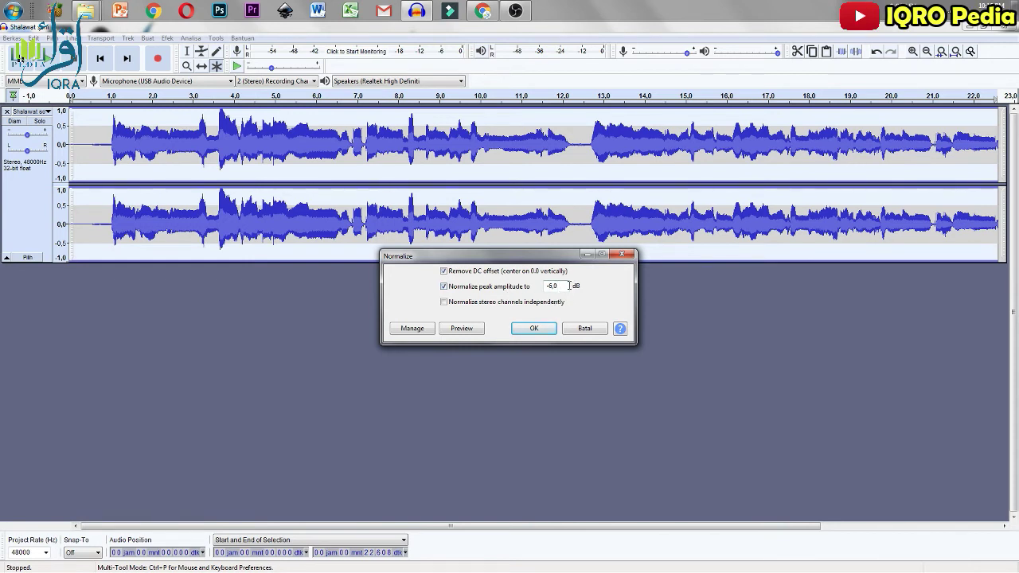
pyautogui.click(537, 329)
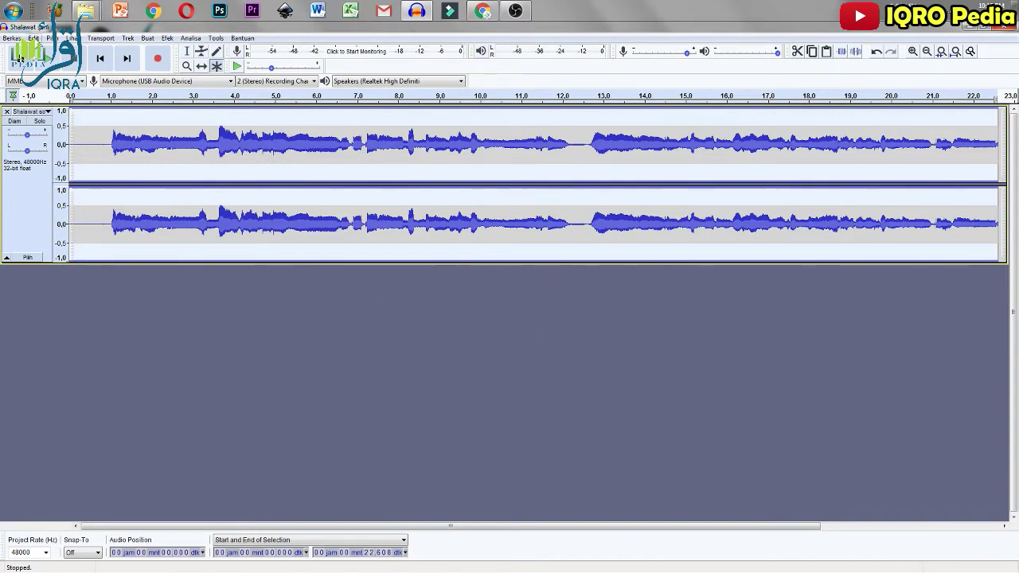
# - Duplicate the normalized vocal track so that a second copy sits below the original
pyautogui.click(33, 37)
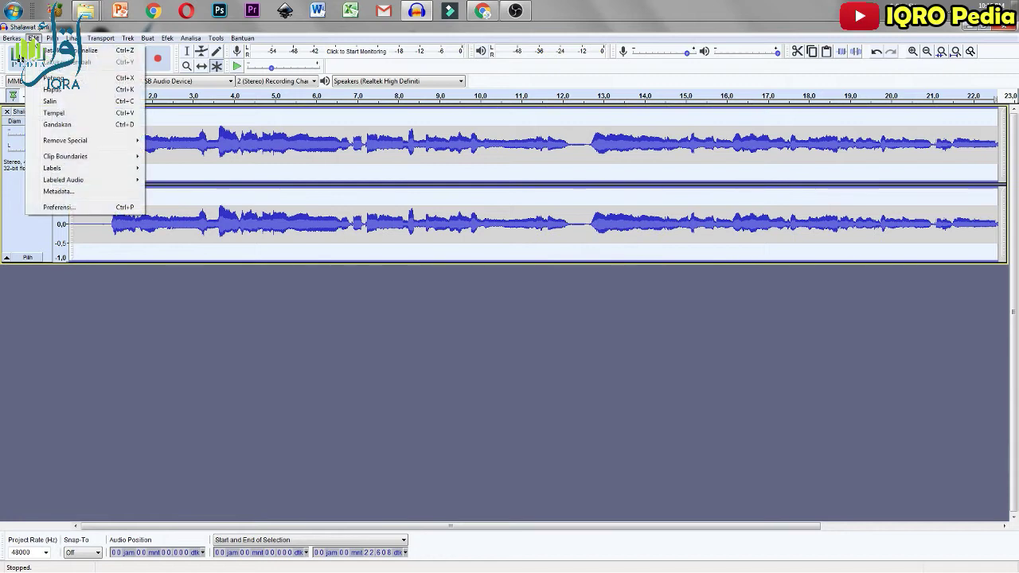
pyautogui.click(56, 125)
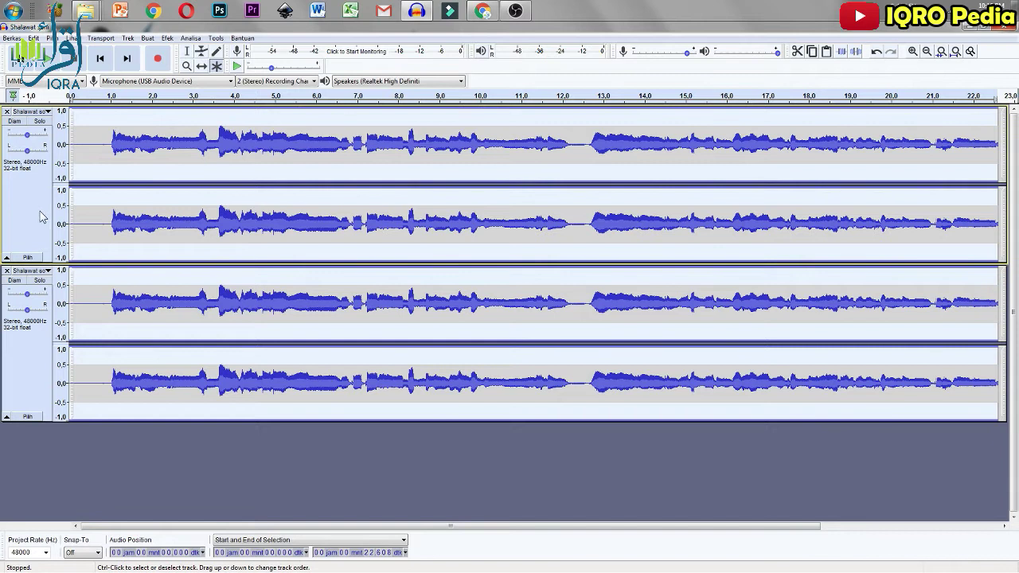
pyautogui.click(19, 364)
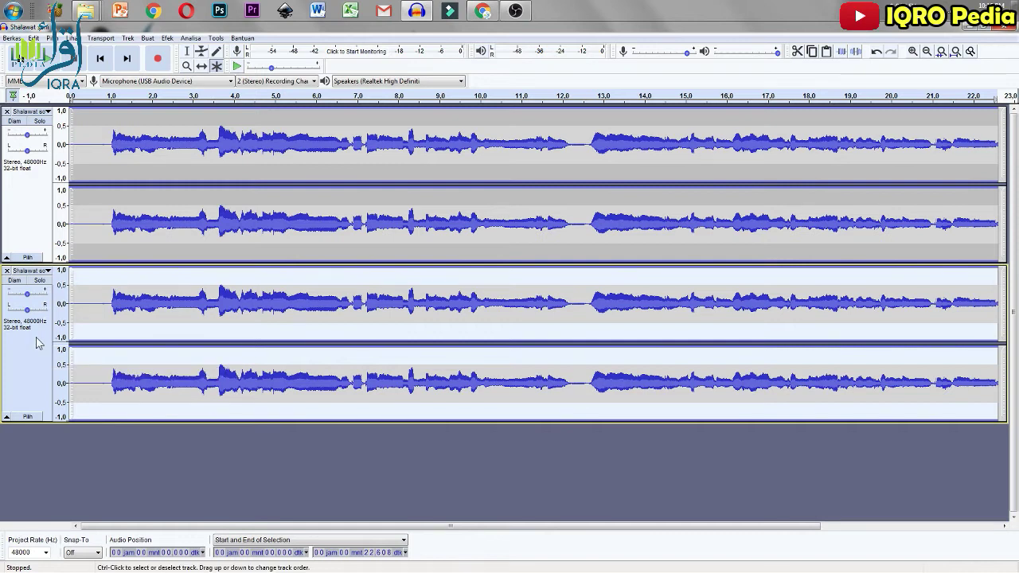
pyautogui.click(34, 203)
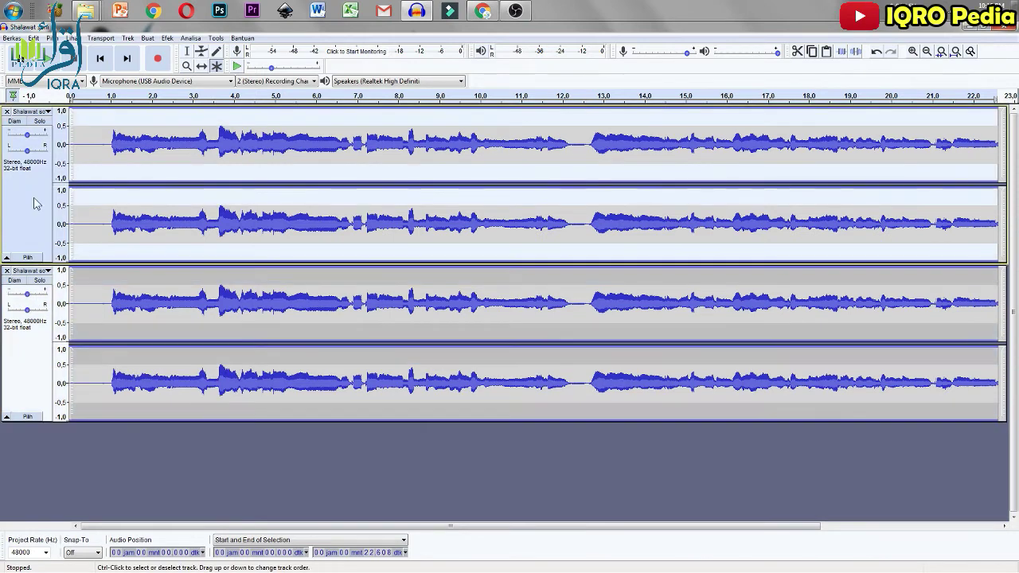
# - Apply a Wet Only Reverb to the duplicate track using the IQRO Pedia preset: room size 100%, pre-delay 10 ms, reverberance 60%, damping 0%
pyautogui.click(24, 380)
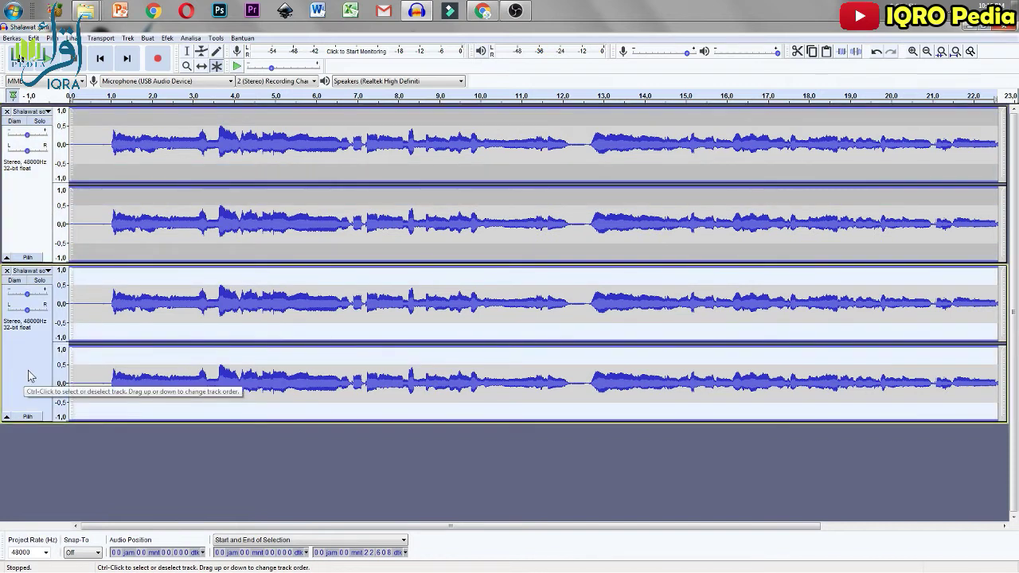
pyautogui.click(167, 38)
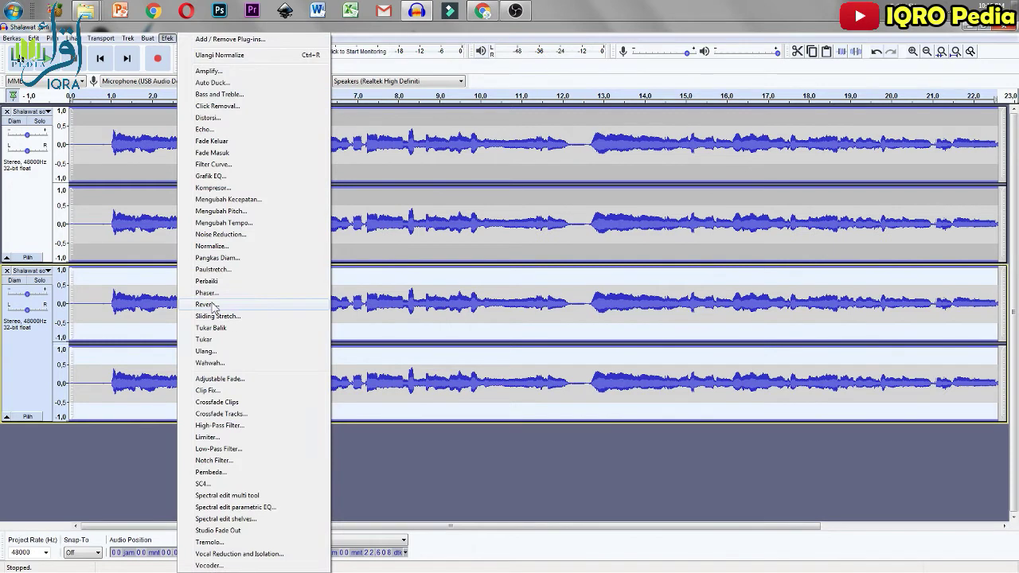
pyautogui.click(214, 304)
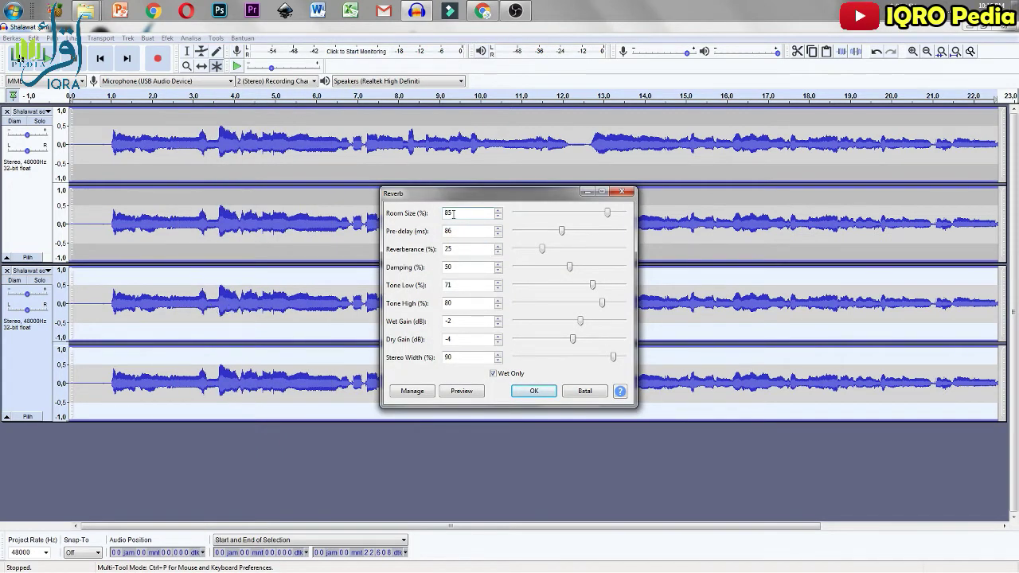
pyautogui.click(414, 392)
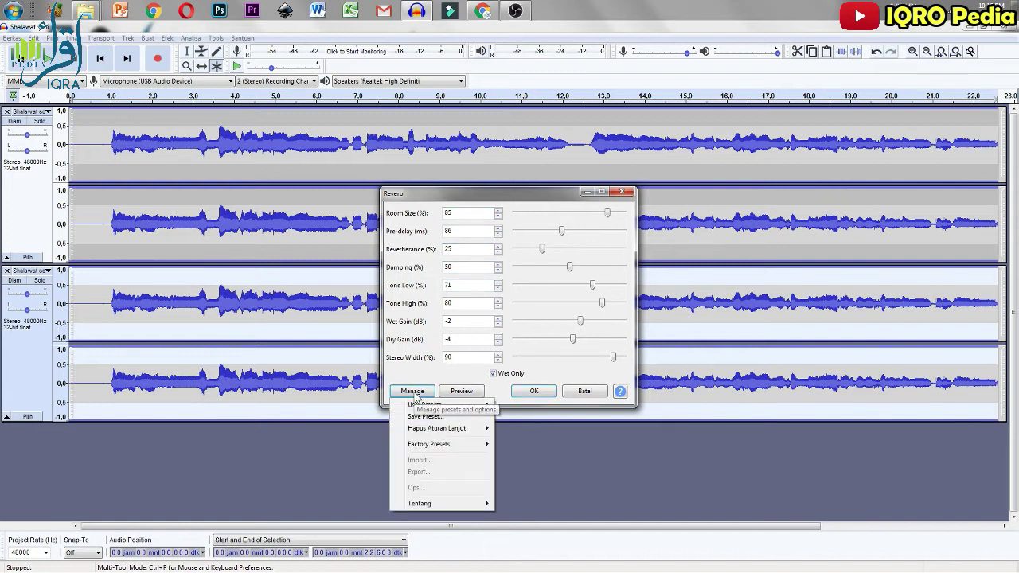
pyautogui.moveTo(442, 406)
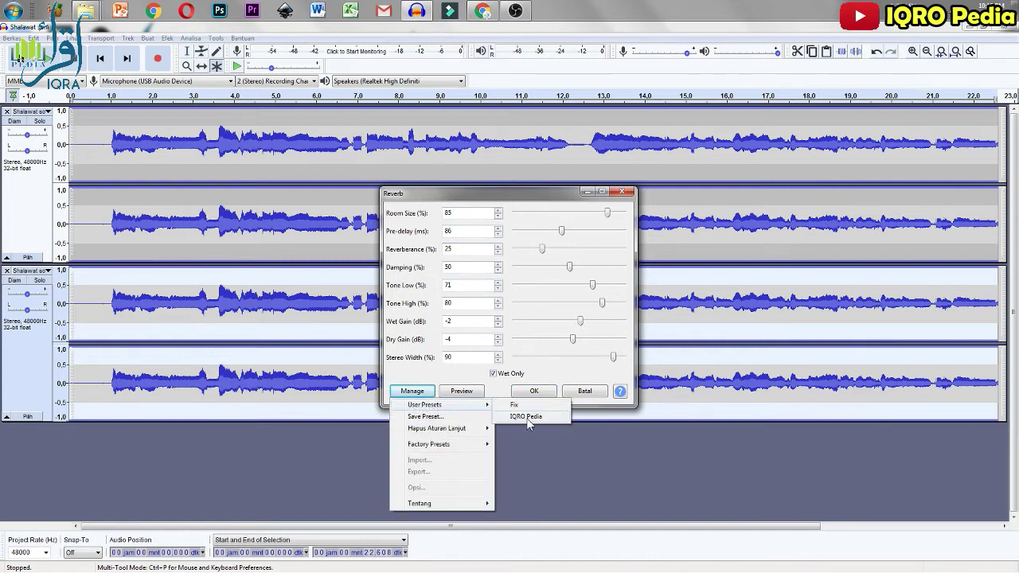
pyautogui.click(527, 417)
pyautogui.click(413, 393)
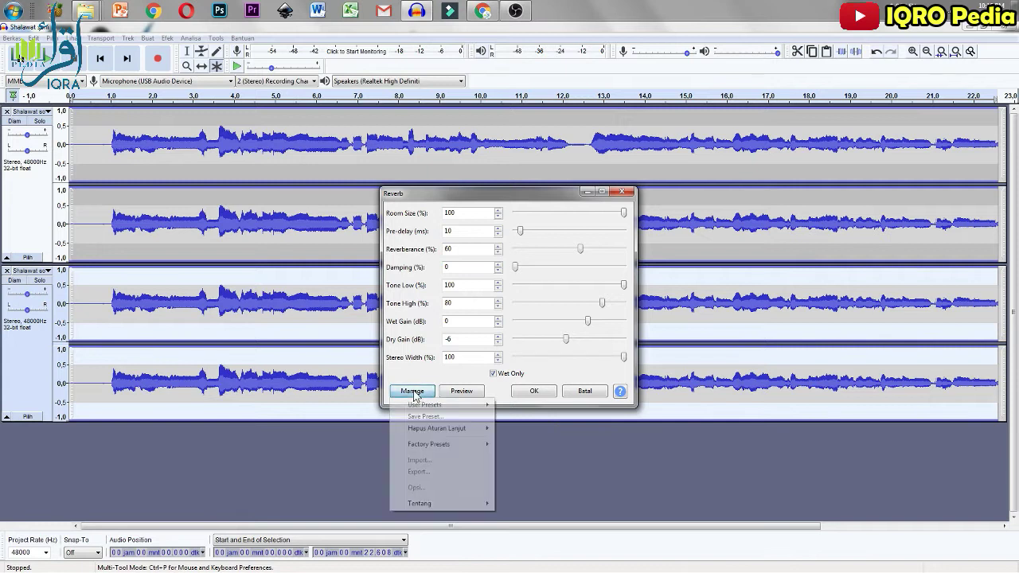
pyautogui.moveTo(442, 405)
pyautogui.click(519, 417)
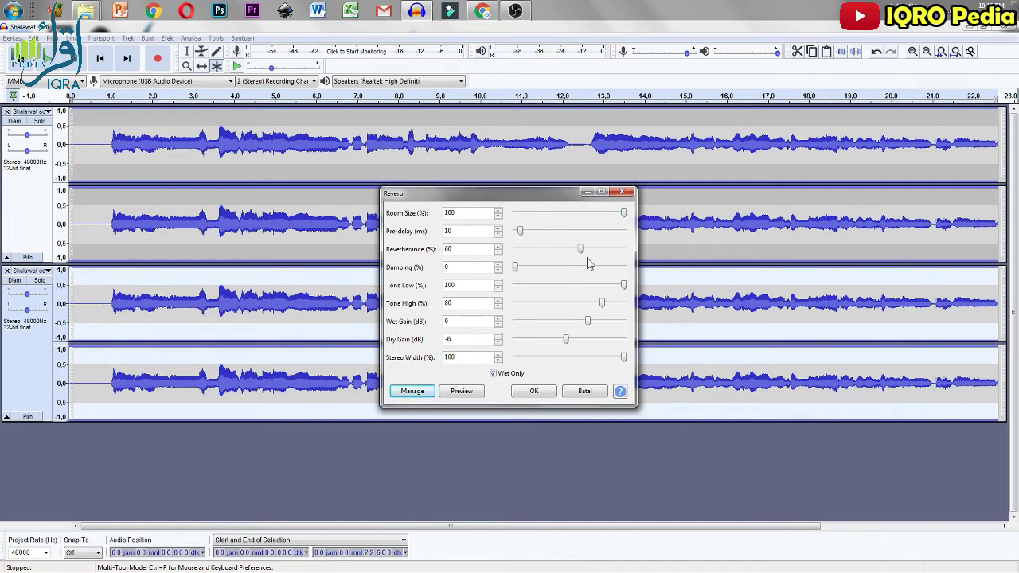
pyautogui.click(533, 392)
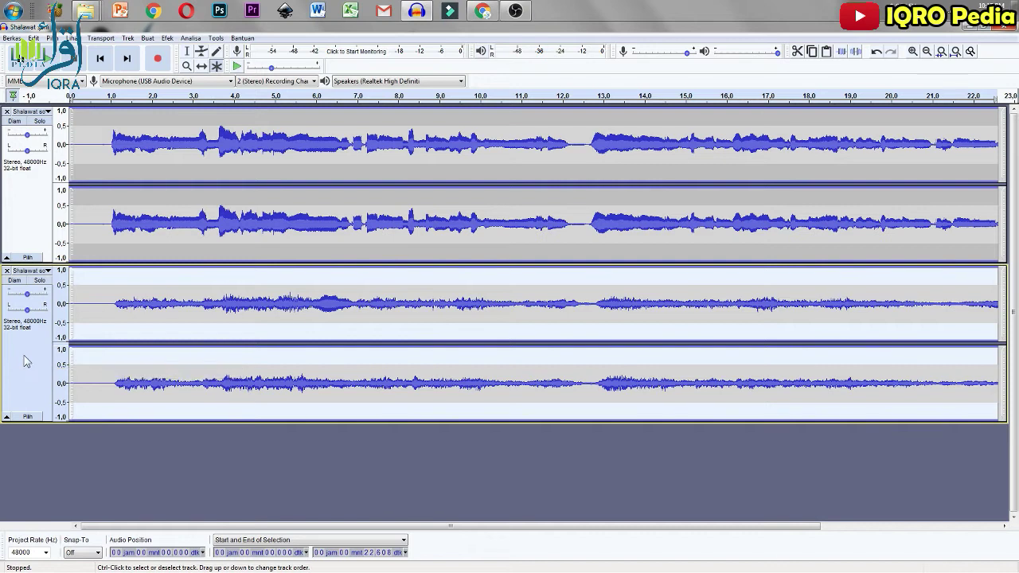
# - Apply the Delay effect (Pembeda) to the duplicate track: Bouncing Ball type, -6.00 dB per echo, 0.400 seconds delay time, 6 echoes, duration change allowed
pyautogui.click(168, 38)
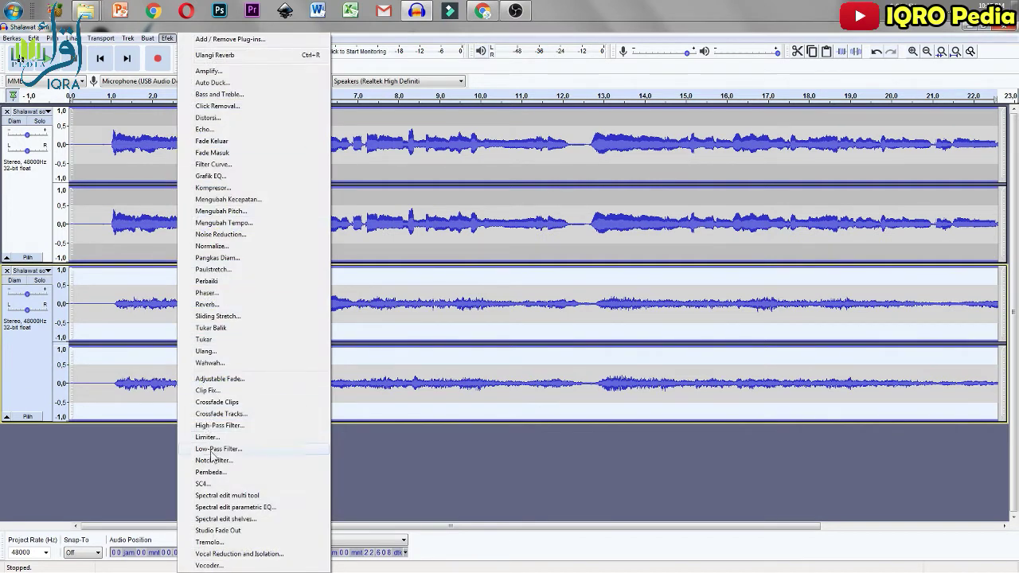
pyautogui.click(209, 473)
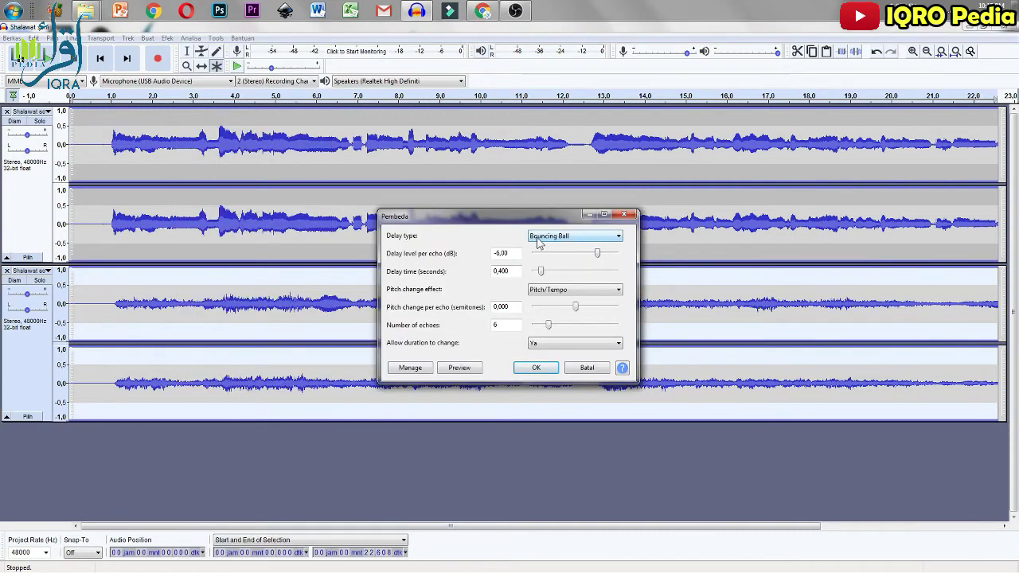
pyautogui.click(580, 235)
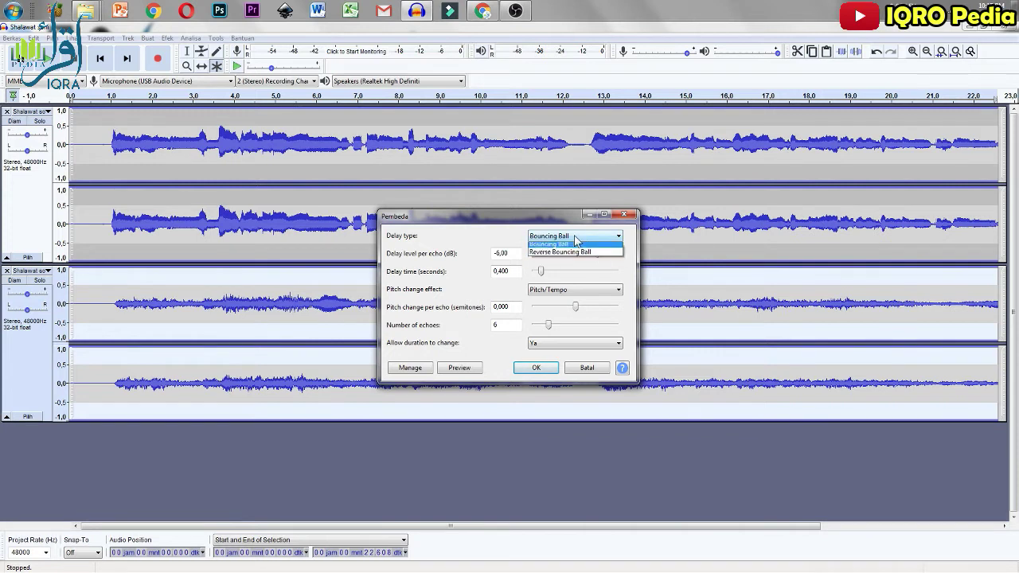
pyautogui.click(564, 258)
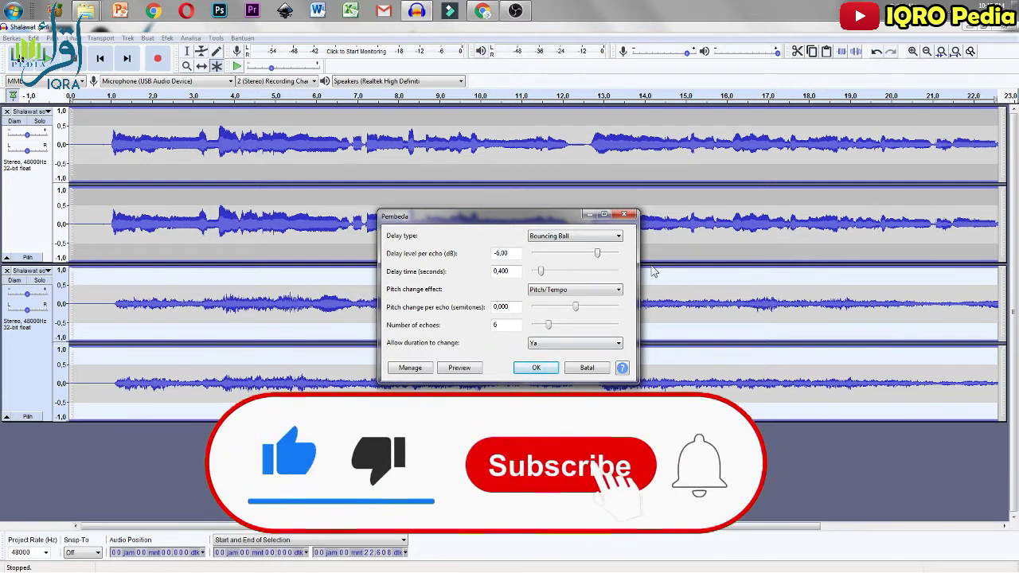
pyautogui.click(538, 369)
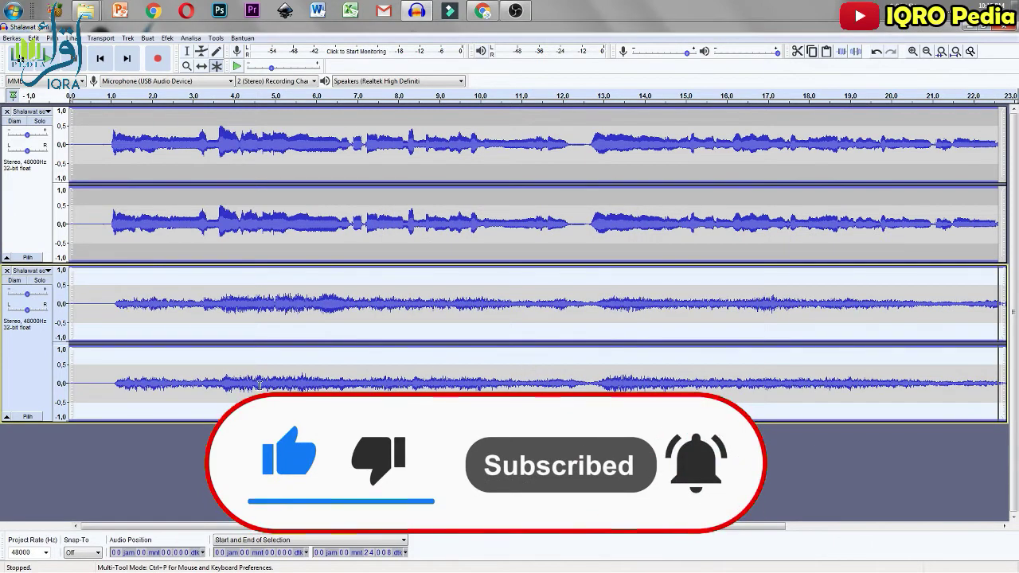
# - Mix and render the original and the reverberated duplicate together into a single stereo track and play back the result
pyautogui.click(35, 206)
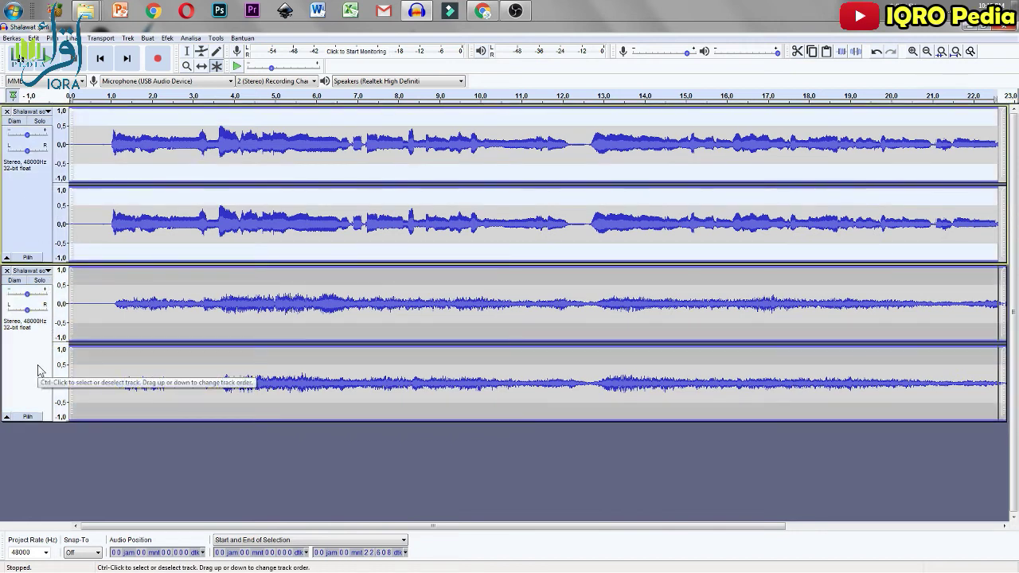
pyautogui.click(32, 390)
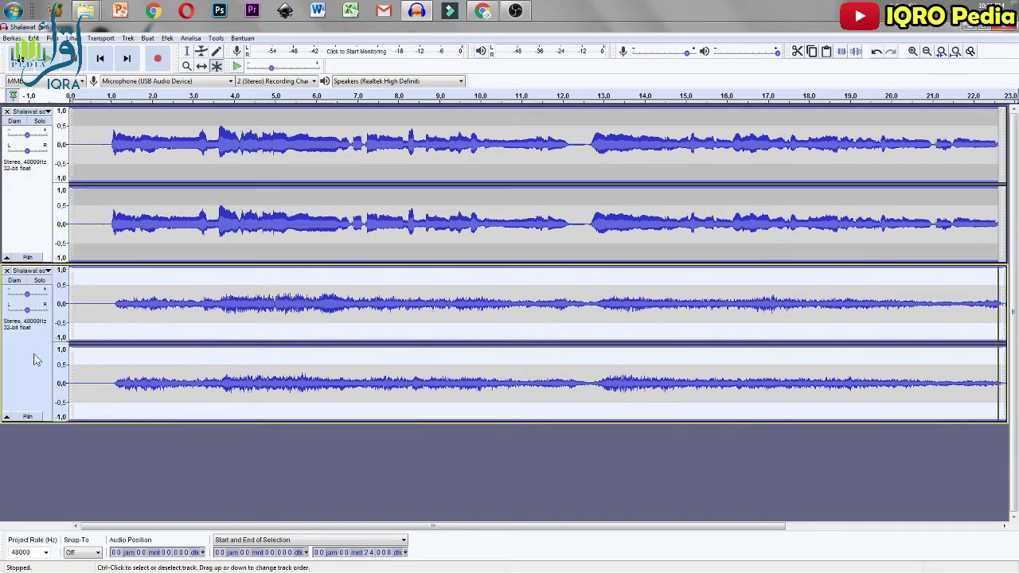
pyautogui.keyDown('ctrl'); pyautogui.click(25, 194); pyautogui.keyUp('ctrl')
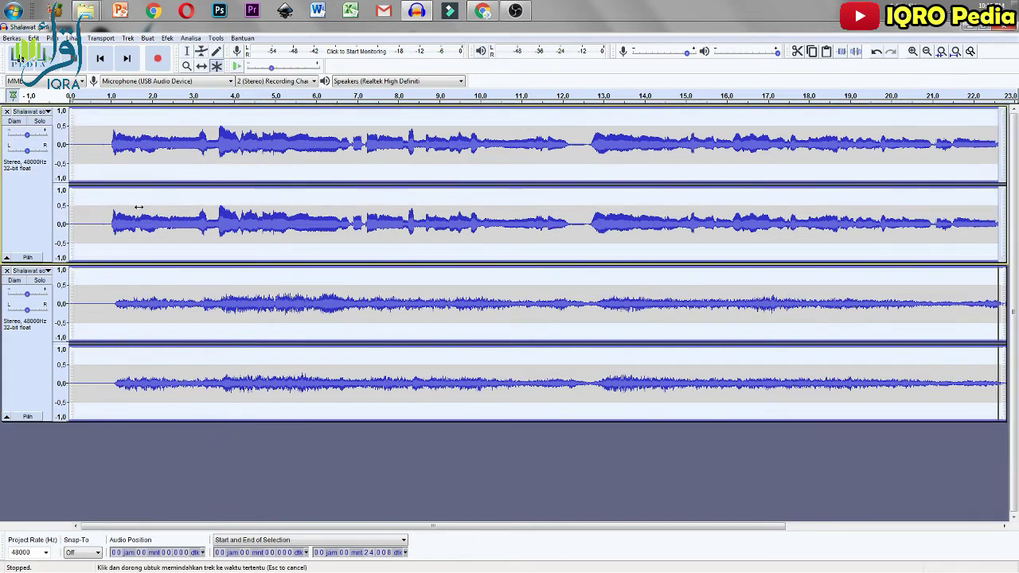
pyautogui.click(128, 37)
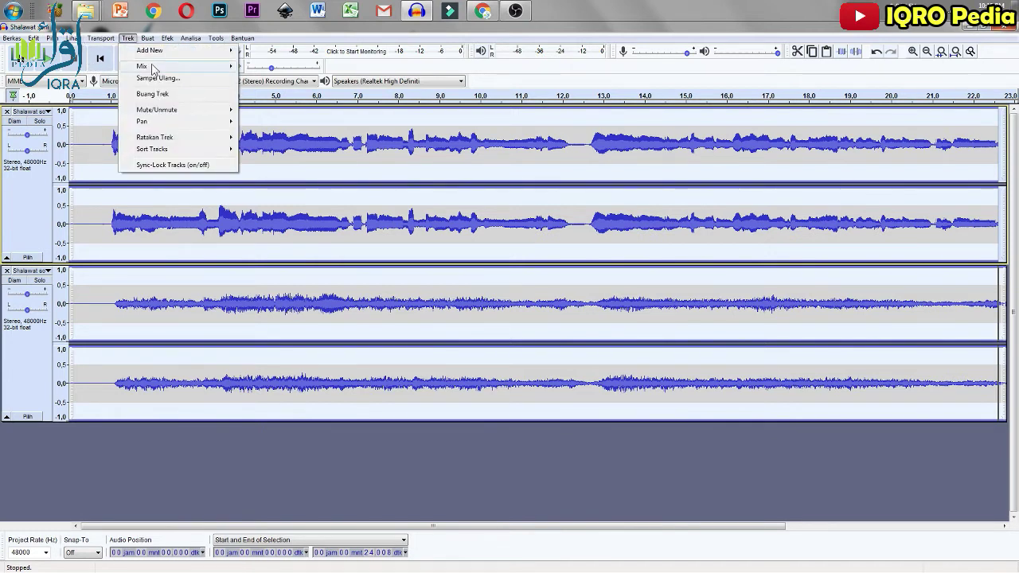
pyautogui.moveTo(196, 67)
pyautogui.click(278, 79)
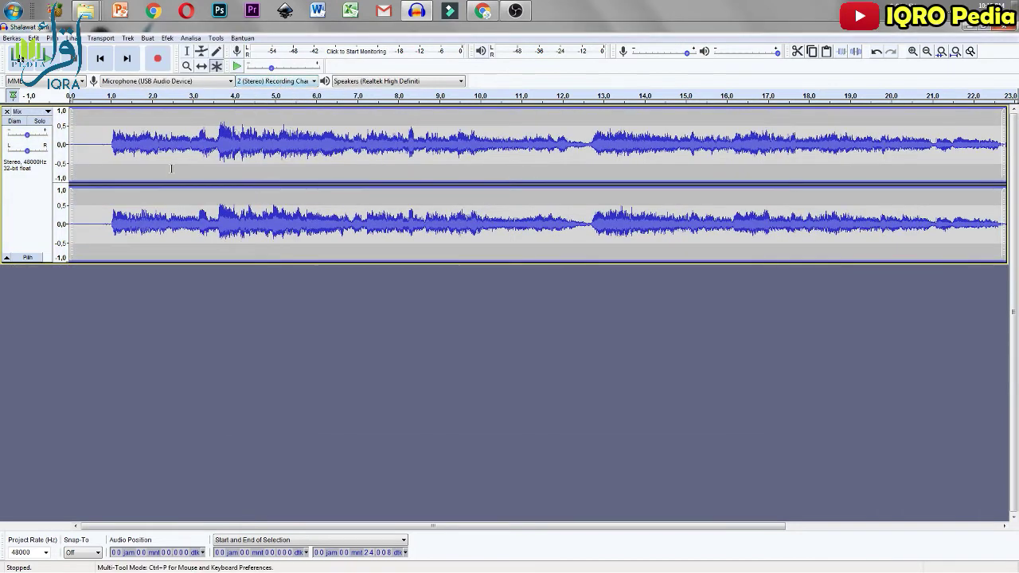
pyautogui.press('space')
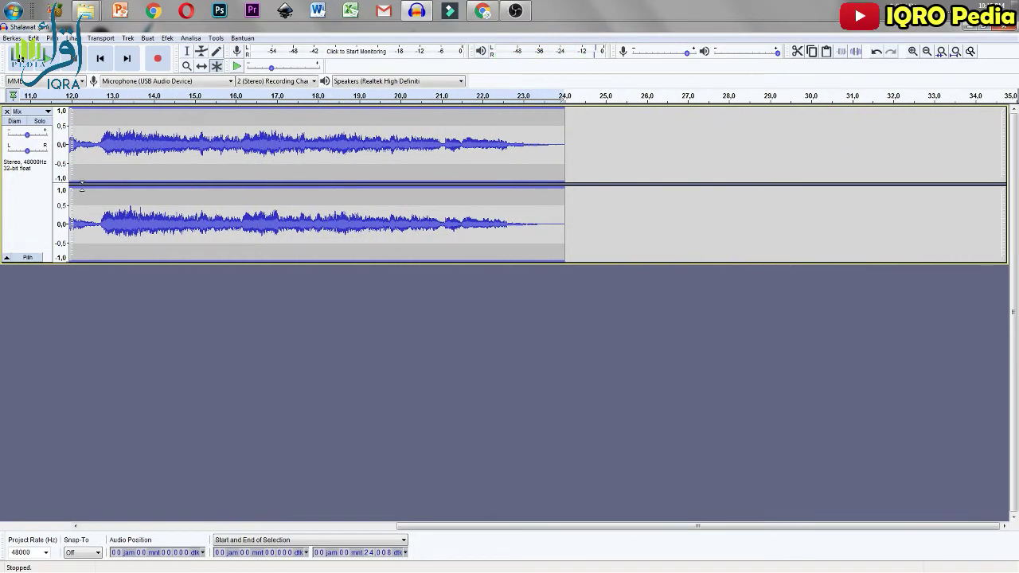
# - Export the mixed track as an MP3 at Insane, 320 kbps quality with joint stereo channel mode
pyautogui.click(12, 37)
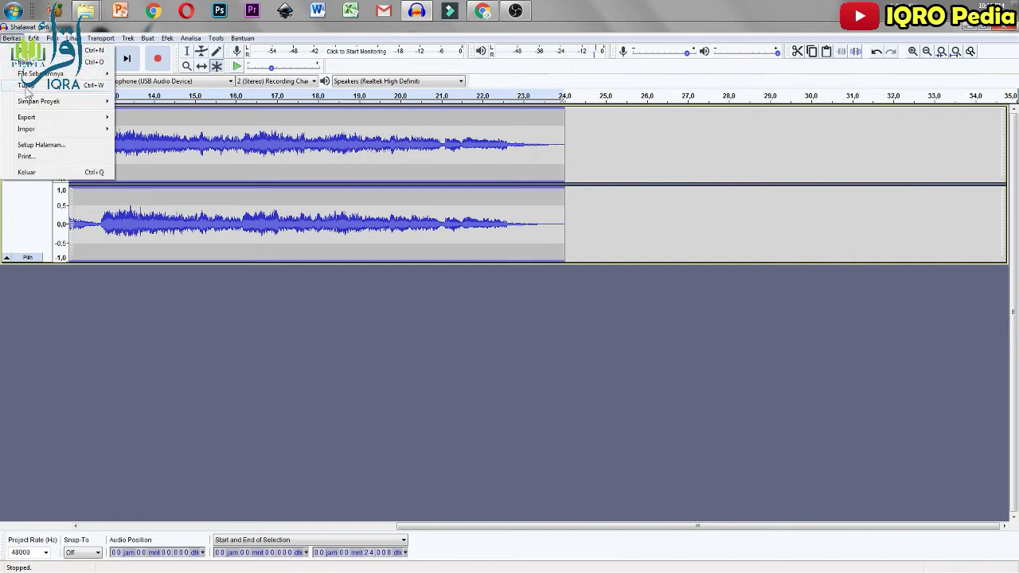
pyautogui.moveTo(79, 119)
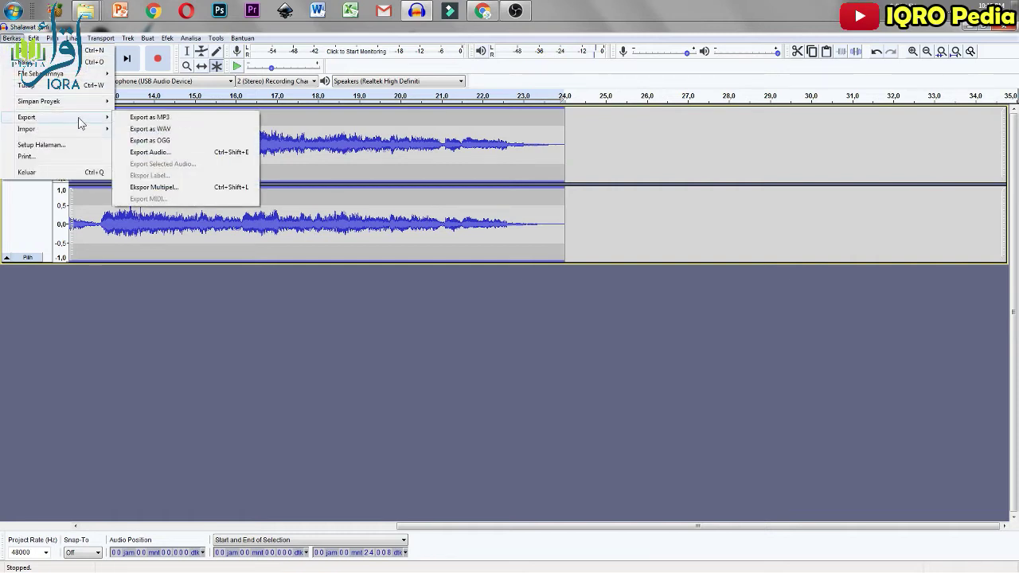
pyautogui.click(168, 118)
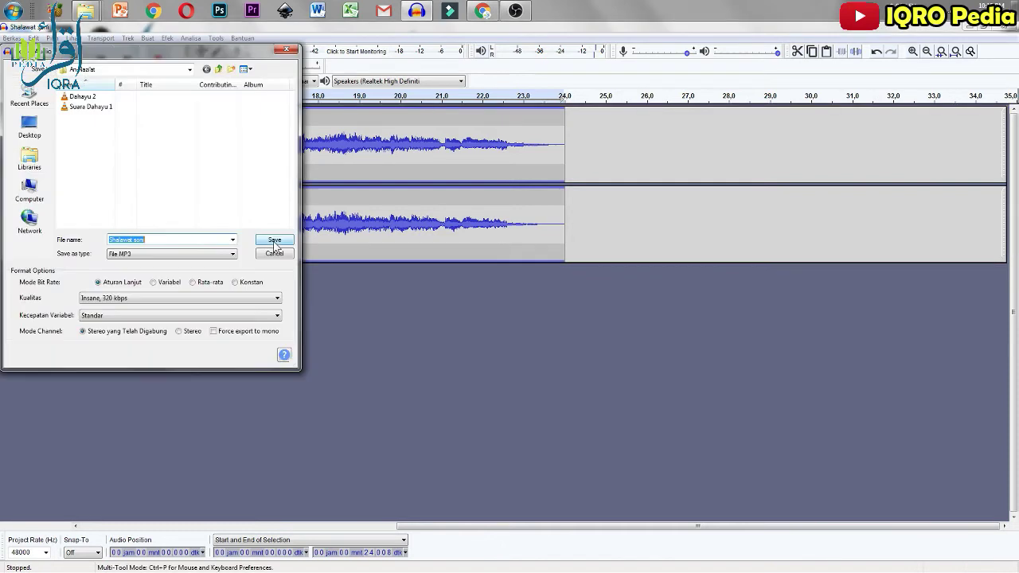
pyautogui.click(160, 239)
pyautogui.click(270, 240)
pyautogui.click(728, 347)
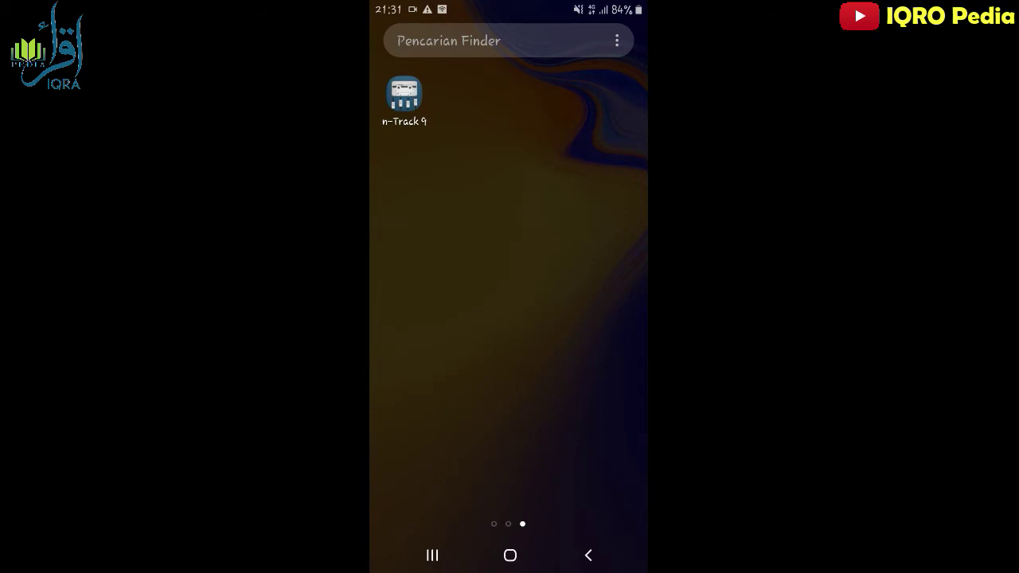
# - Switch to n-Track 9 on the phone and import the audio file N-Track-9.m4a from /storage/emulated/0
pyautogui.click(404, 94)
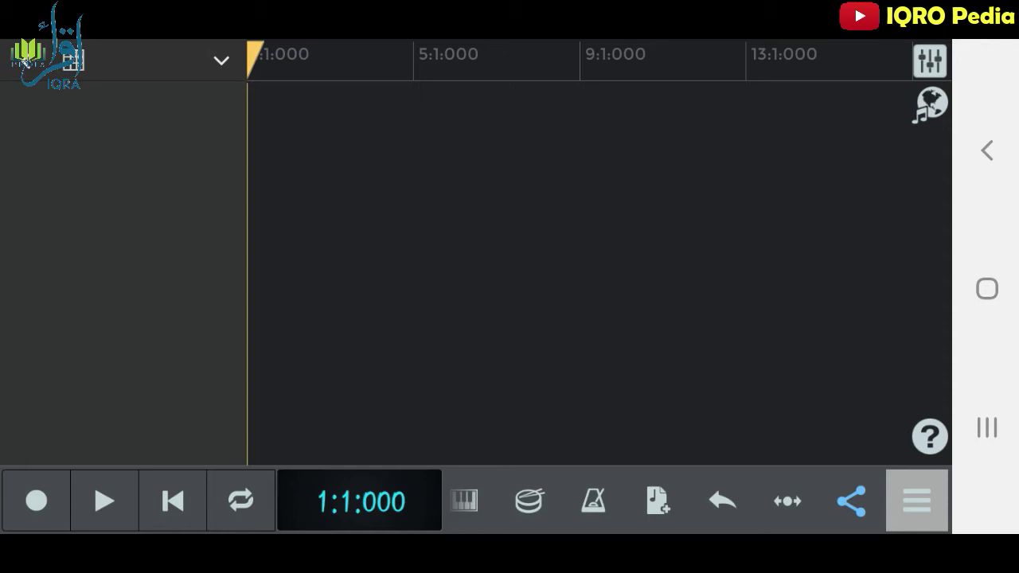
pyautogui.click(916, 500)
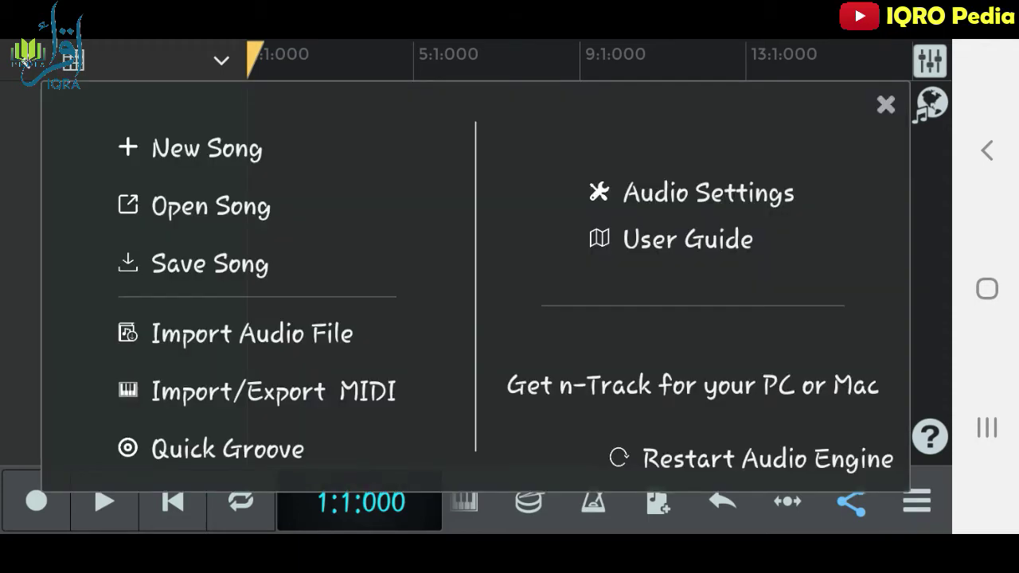
pyautogui.press('Escape')
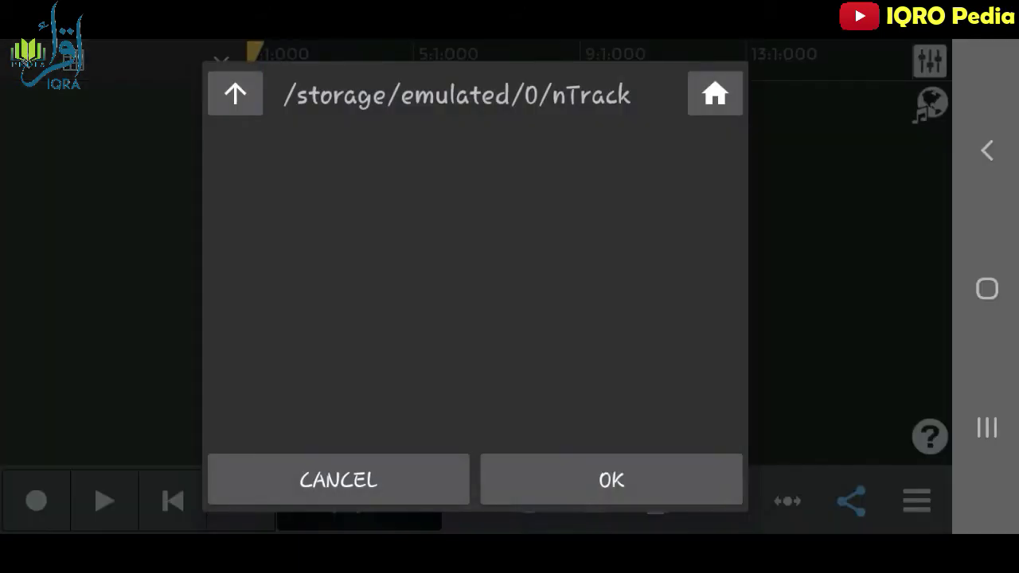
pyautogui.click(235, 93)
pyautogui.scroll(-10, 475, 287)
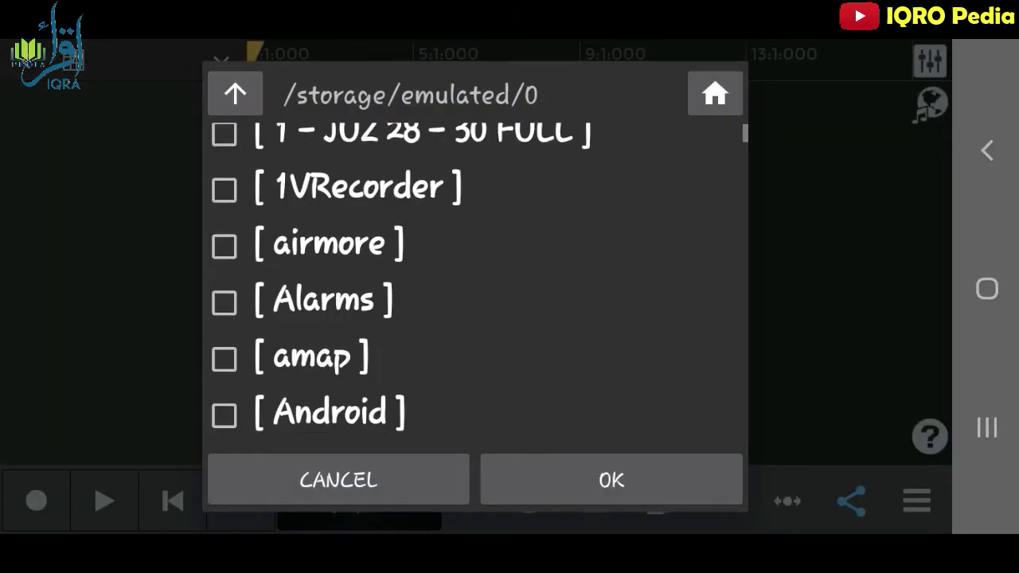
pyautogui.scroll(-15, 476, 286)
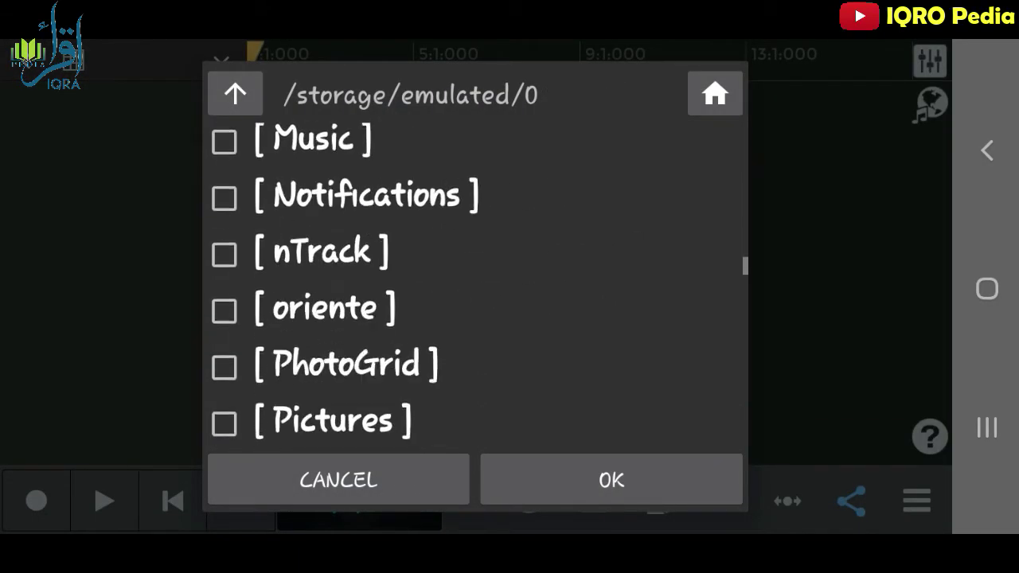
pyautogui.scroll(-15, 475, 287)
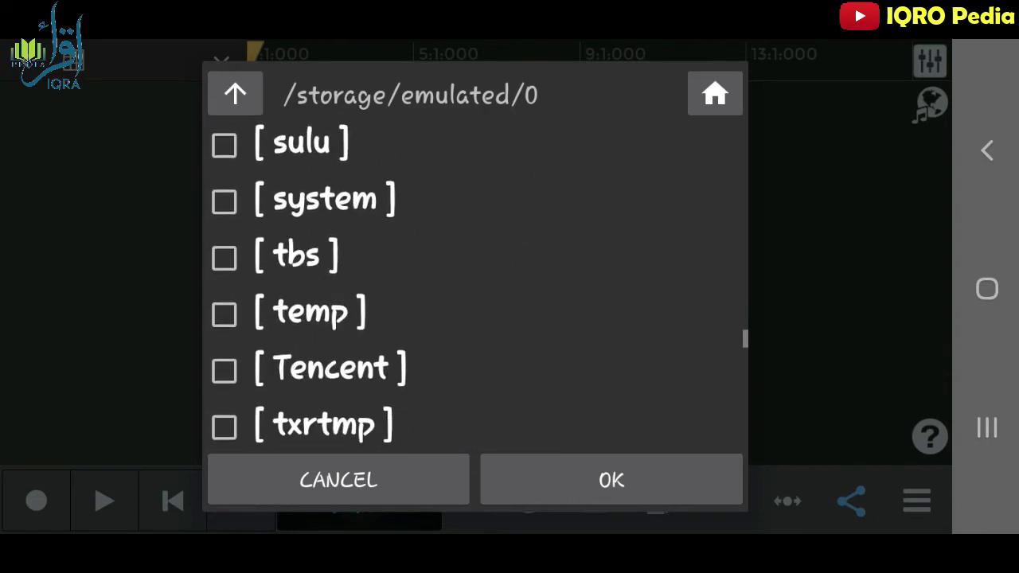
pyautogui.scroll(-15, 475, 287)
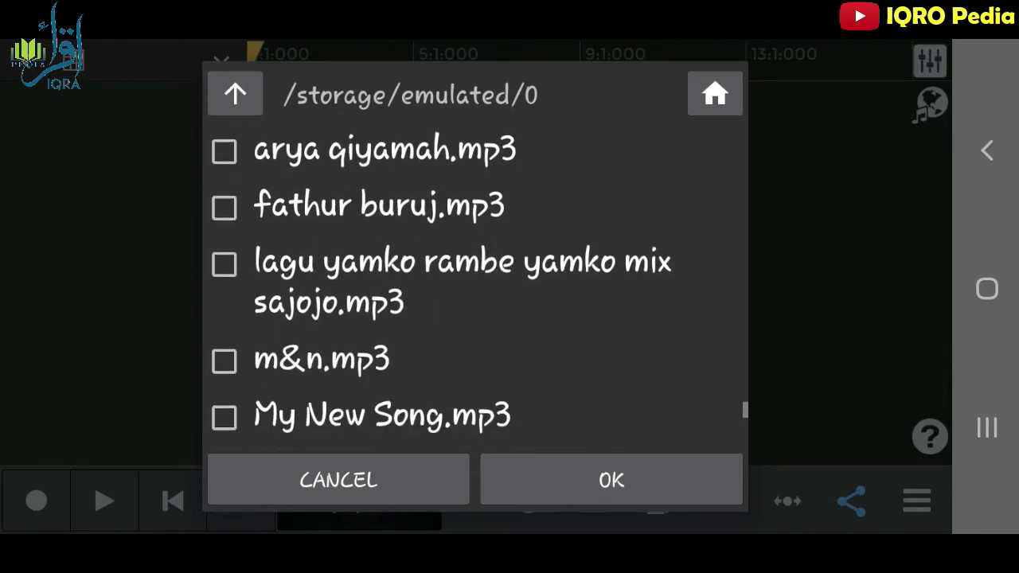
pyautogui.scroll(-1, 475, 286)
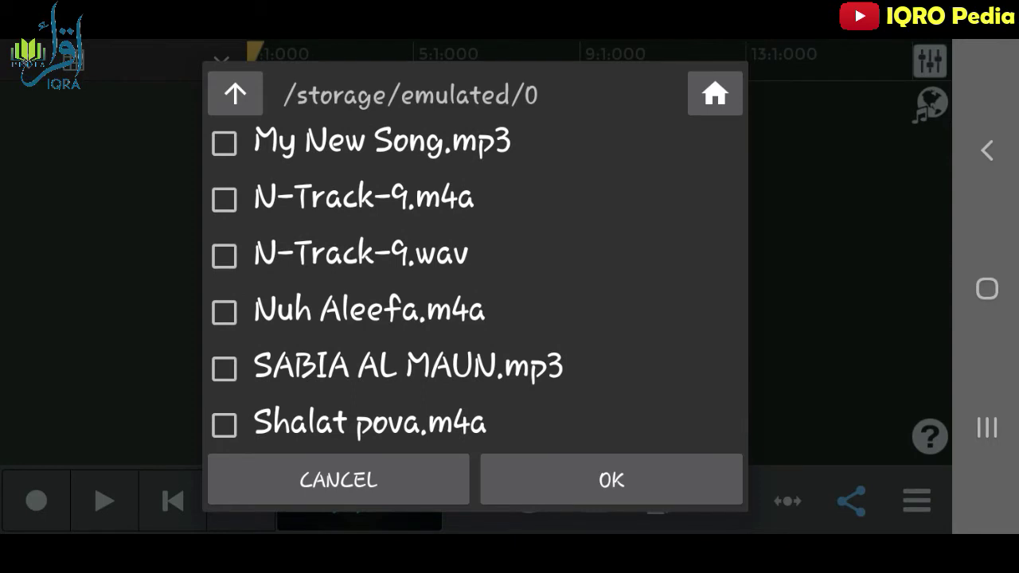
pyautogui.click(363, 196)
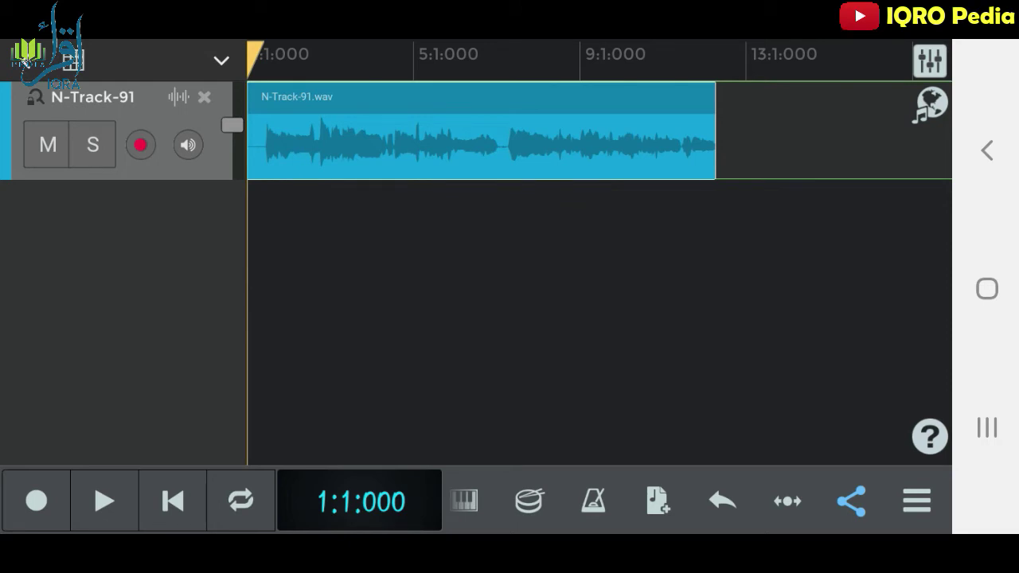
# - Show the mixer channel of the imported vocal track and raise its volume to +4.9
pyautogui.click(930, 60)
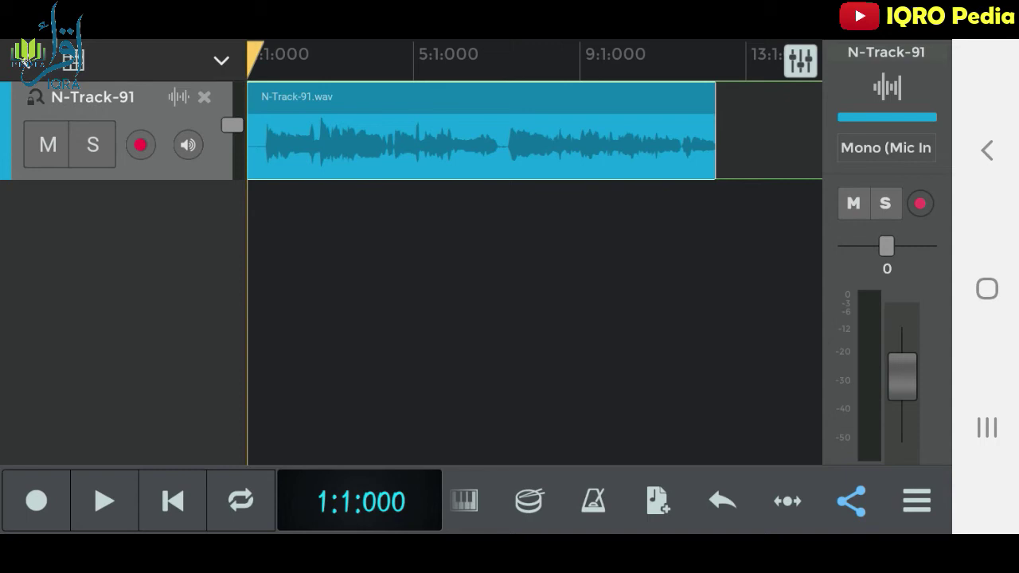
pyautogui.moveTo(901, 377)
pyautogui.mouseDown()
pyautogui.moveTo(902, 357)
pyautogui.moveTo(902, 402)
pyautogui.moveTo(902, 376)
pyautogui.mouseUp()
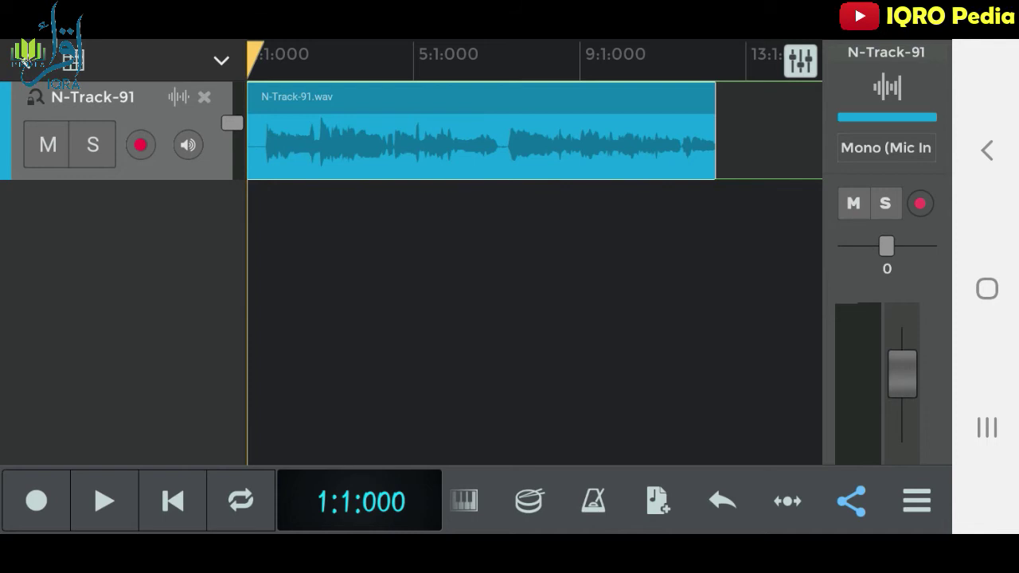
pyautogui.moveTo(902, 372); pyautogui.dragTo(902, 360)
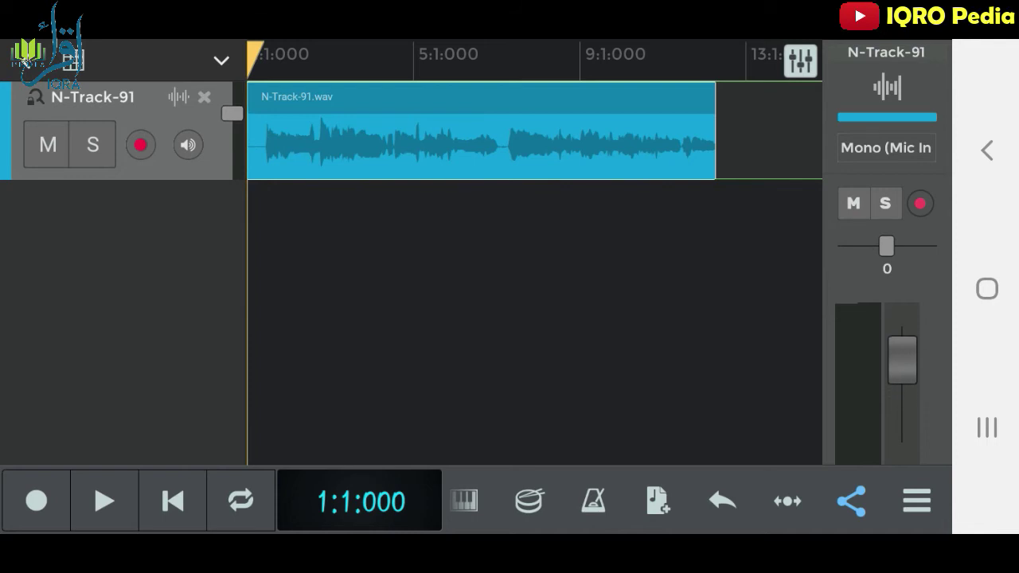
pyautogui.scroll(-2, 886, 318)
pyautogui.scroll(-3, 886, 252)
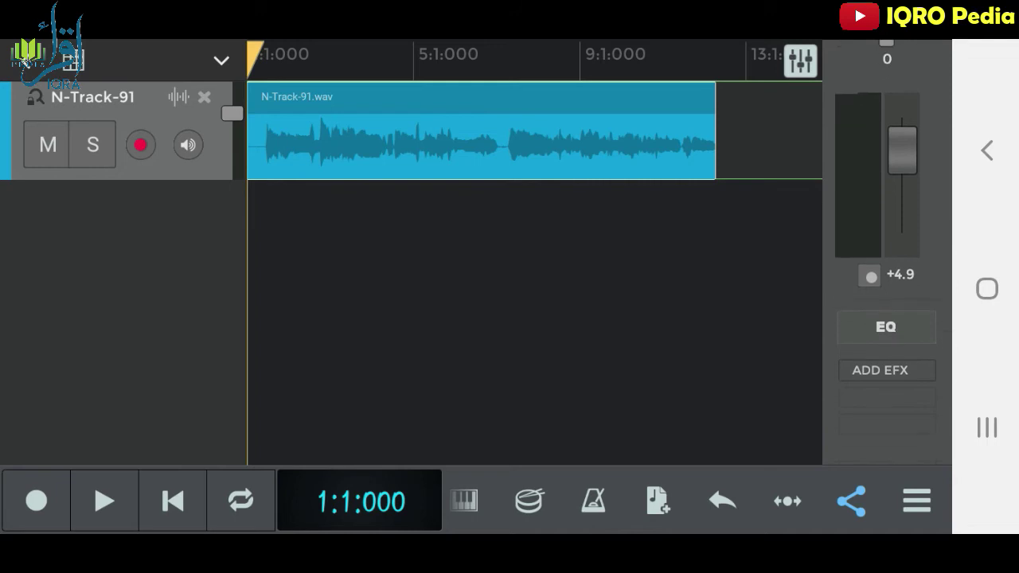